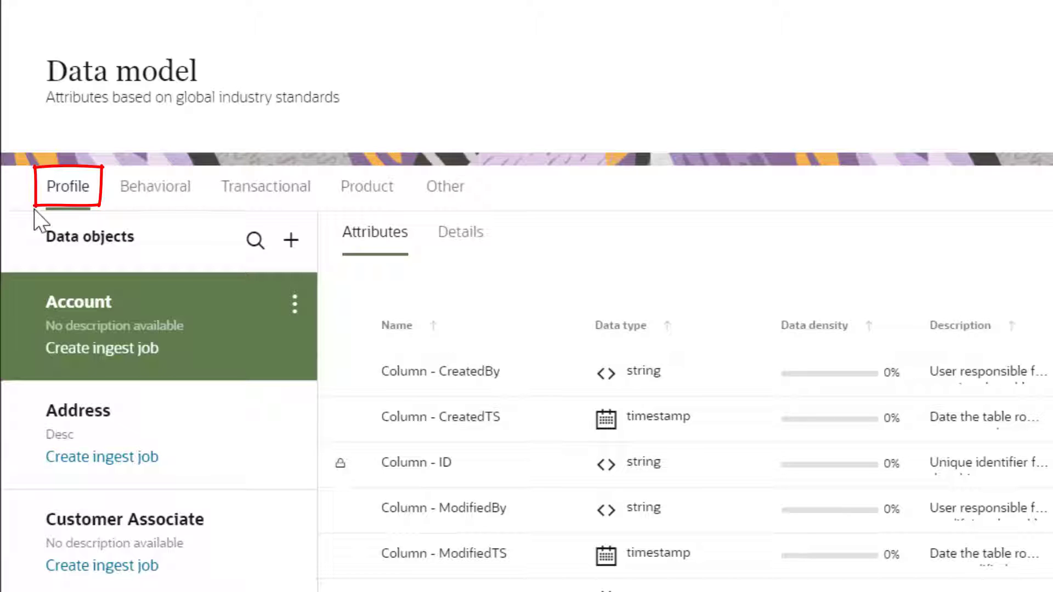
Browse the Behavioral, Transactional, Product and Other data object categories, ending on Other
click(161, 191)
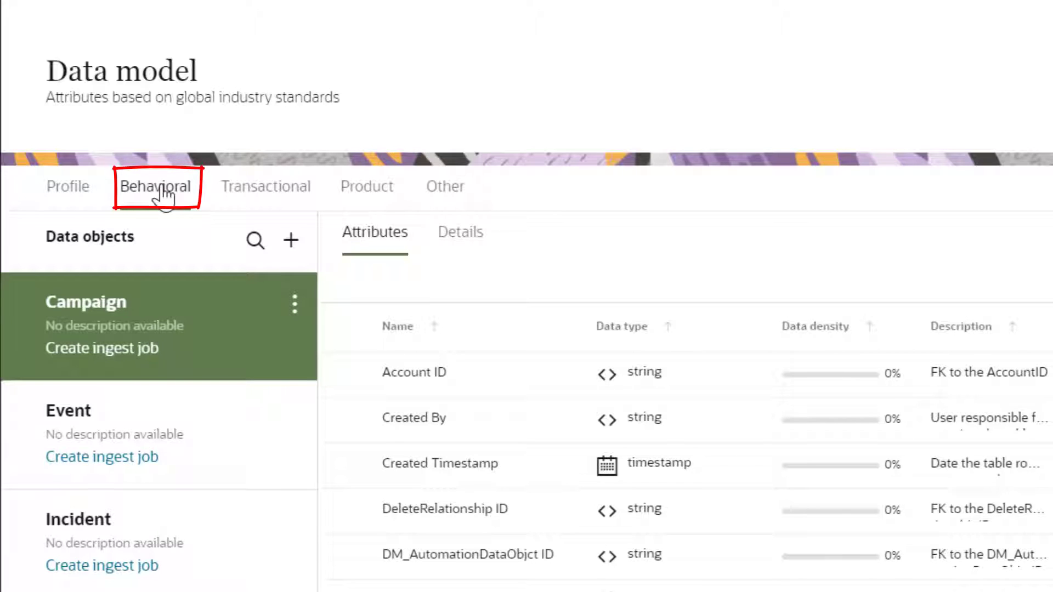
click(258, 196)
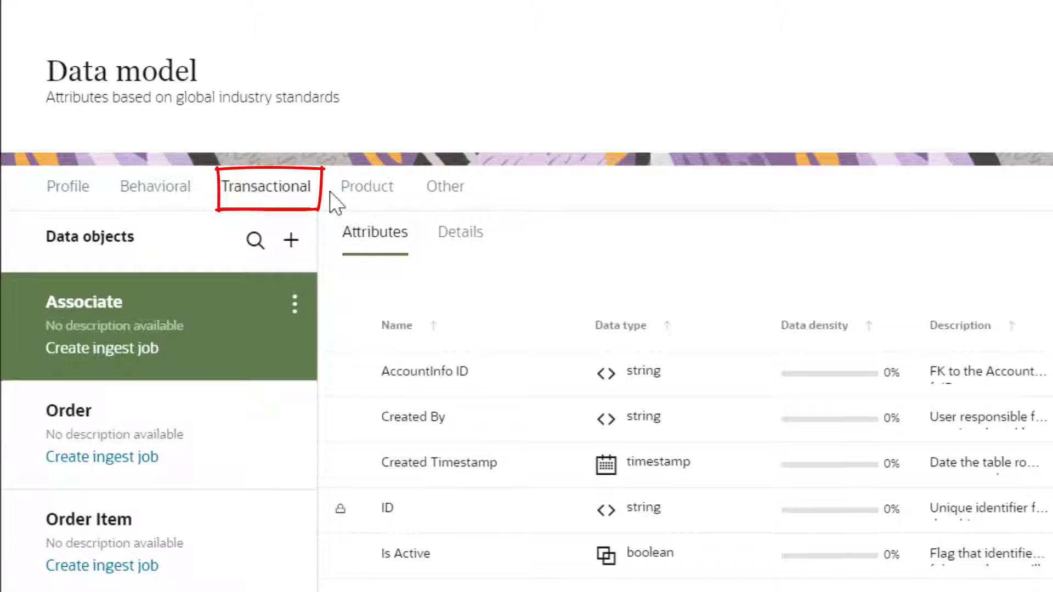
click(382, 195)
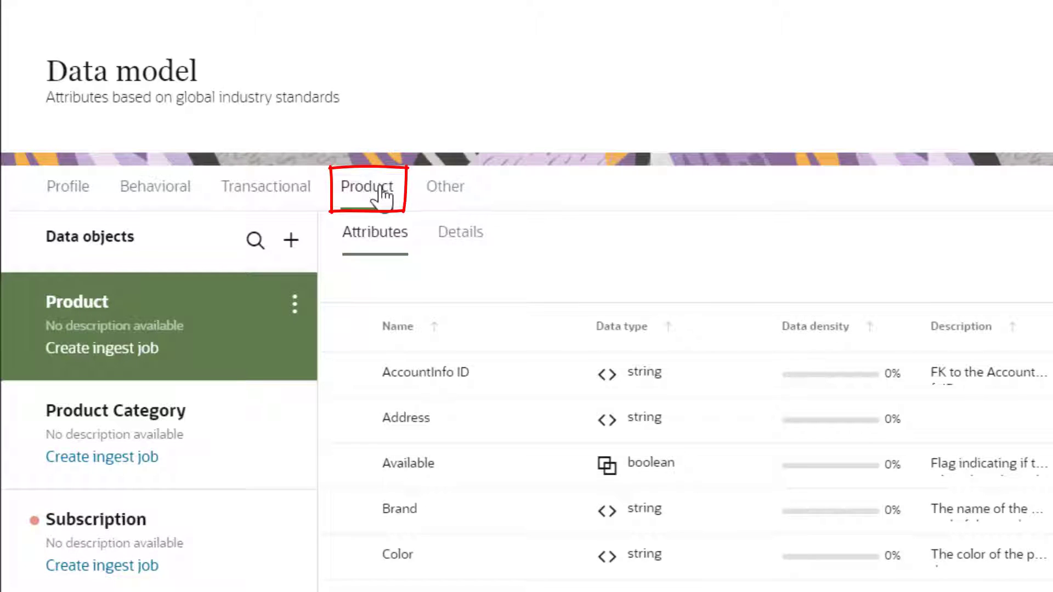
click(436, 194)
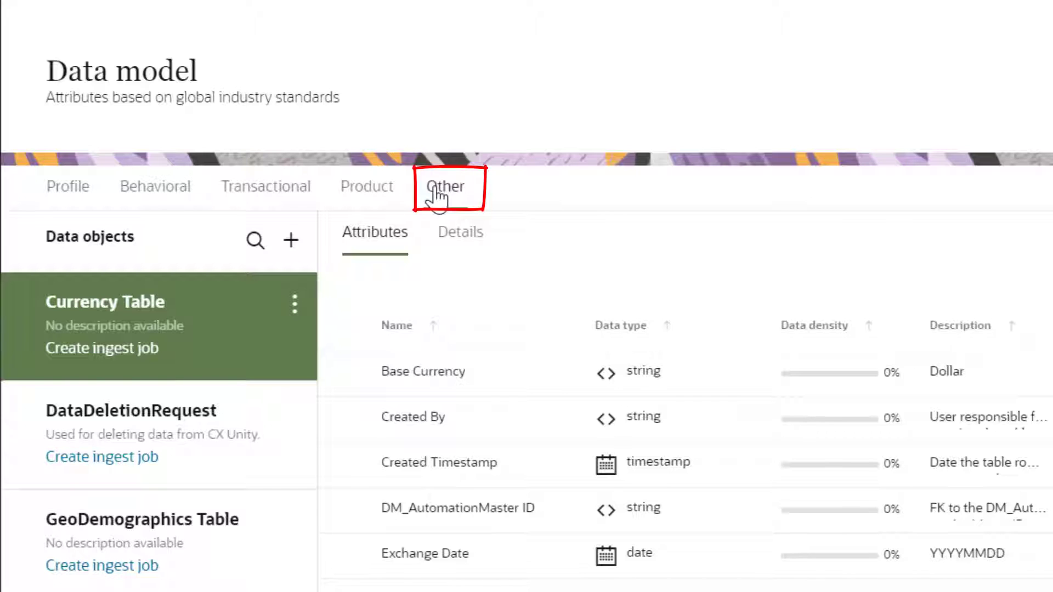
click(437, 197)
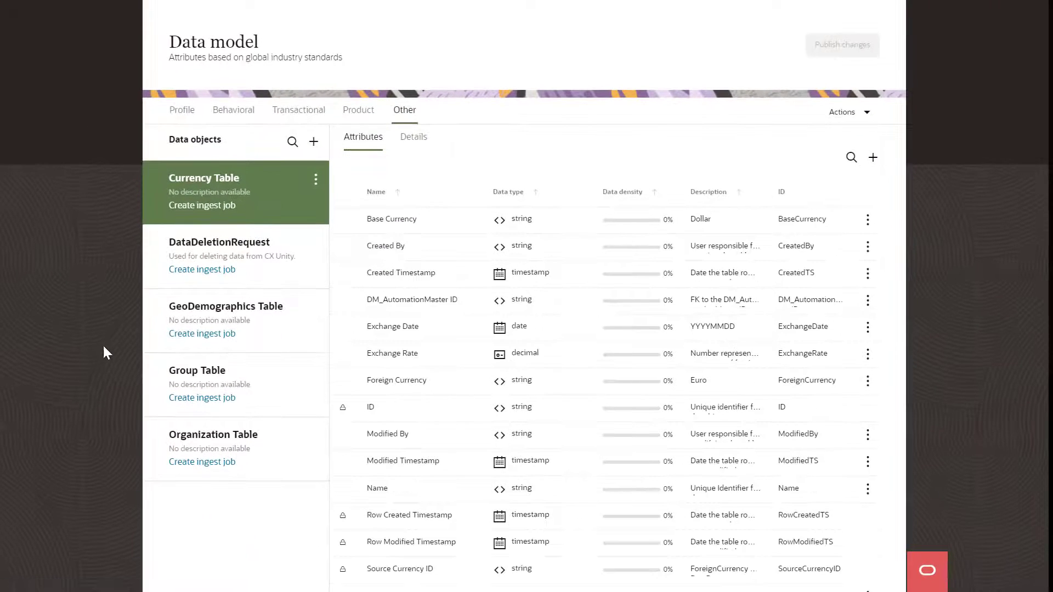
Show Group Table's attributes, then its Details summary and relationships
click(197, 381)
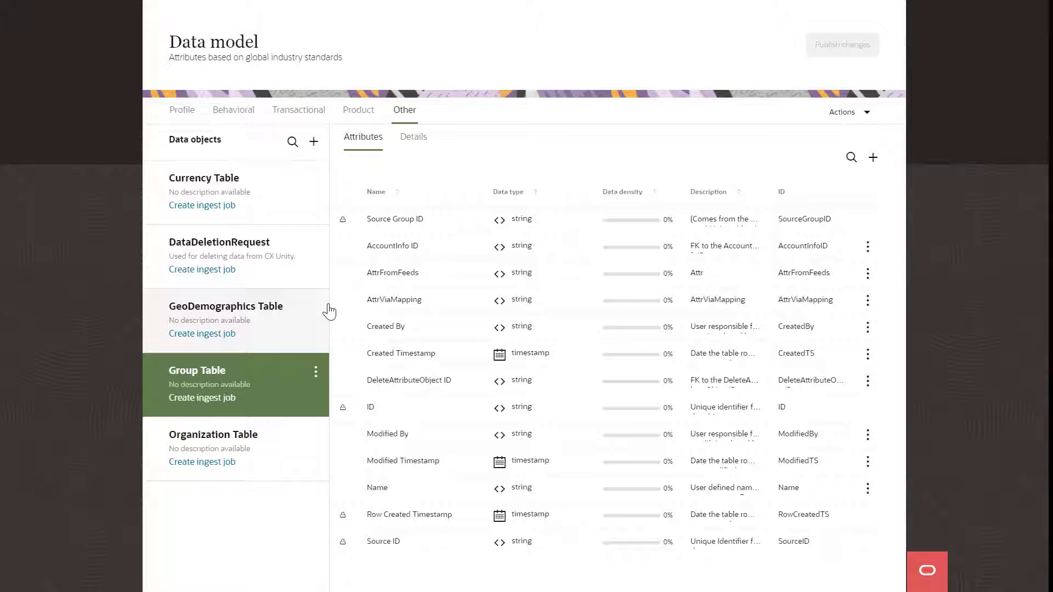
click(413, 140)
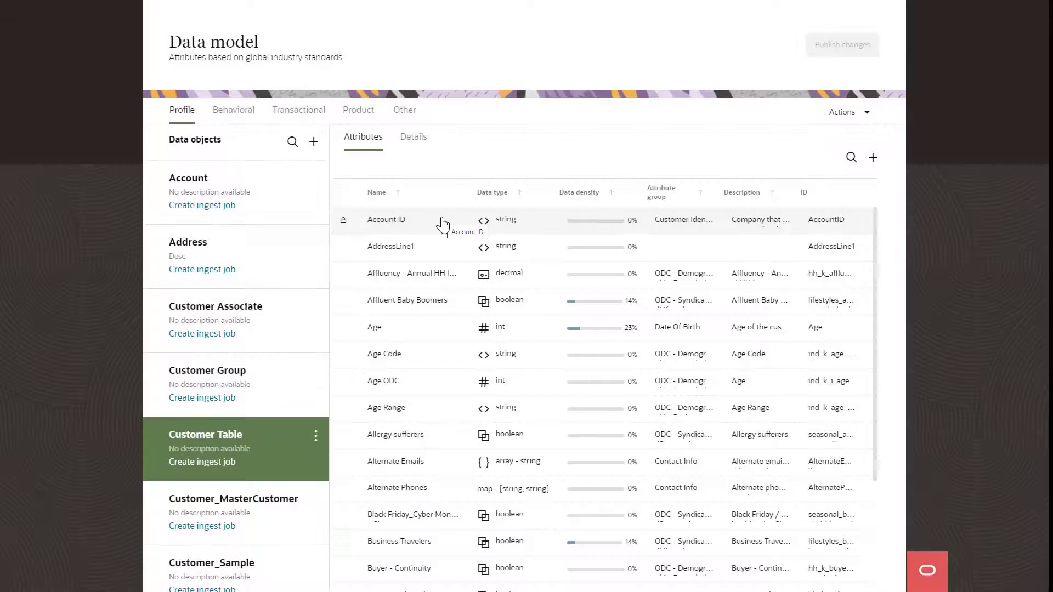
Scroll down through the long list of Customer Table attributes
scroll(414, 233, down, 2)
scroll(214, 303, down, 2)
scroll(179, 320, down, 2)
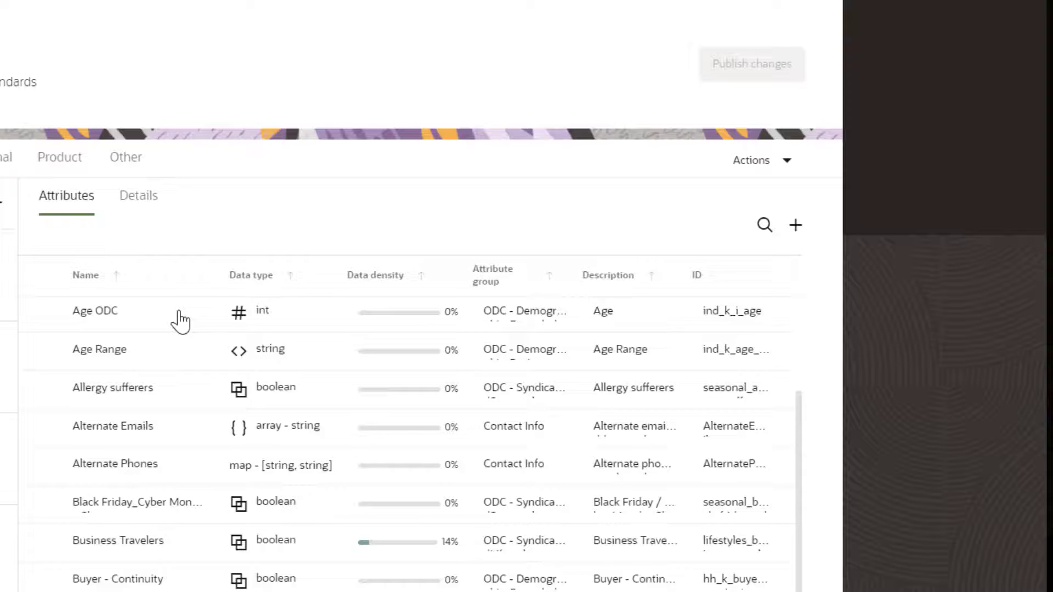
scroll(180, 321, down, 2)
scroll(180, 321, down, 1)
scroll(180, 321, down, 3)
scroll(180, 321, down, 1)
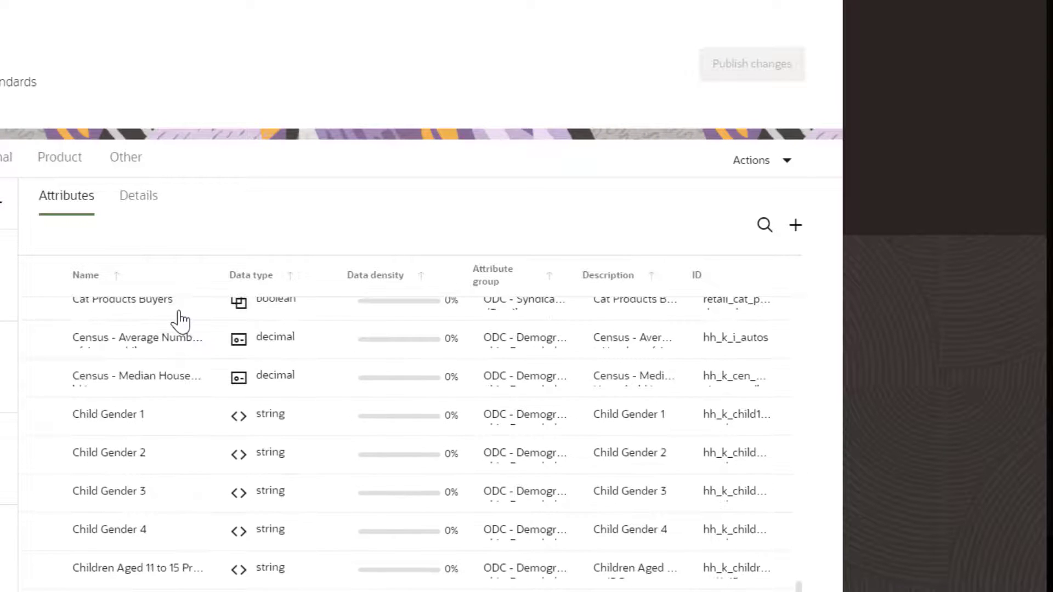
scroll(179, 321, down, 1)
scroll(180, 321, down, 3)
scroll(180, 321, down, 1)
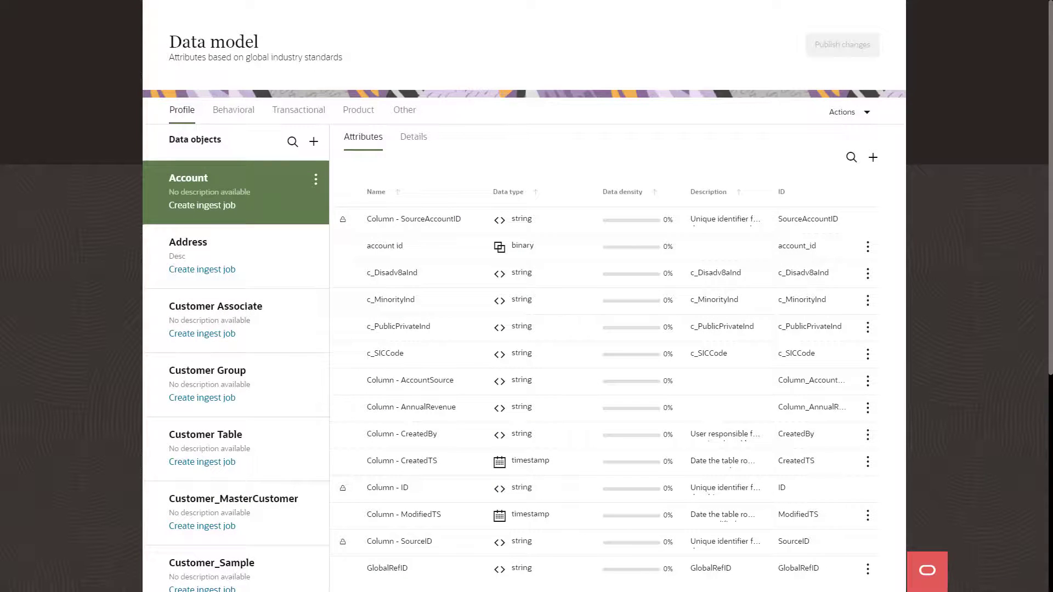
Start a new data object named 'Sample' with description 'Sample description'
click(314, 141)
click(750, 194)
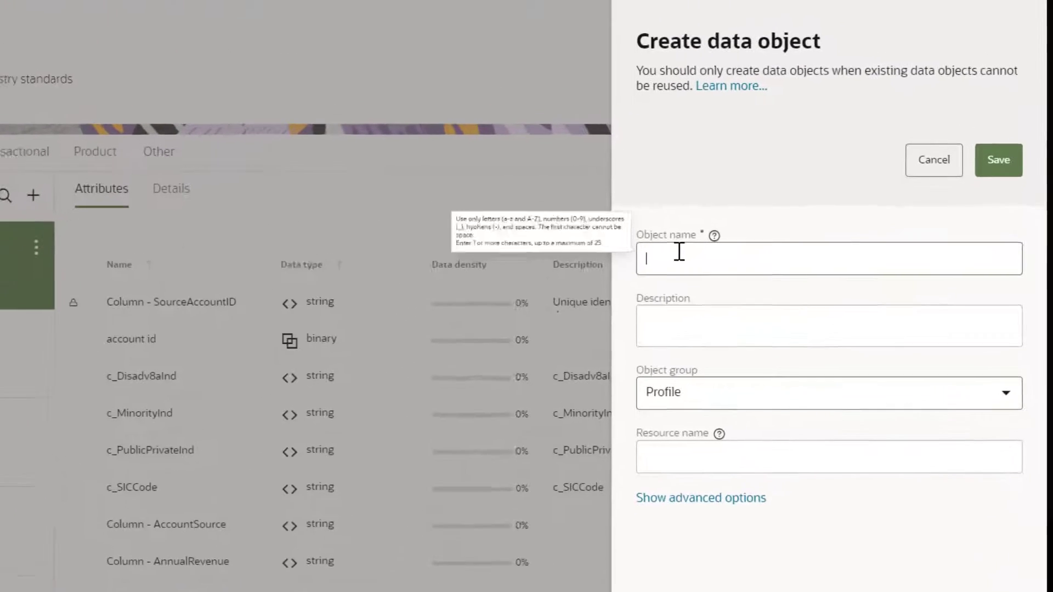
text(Samp)
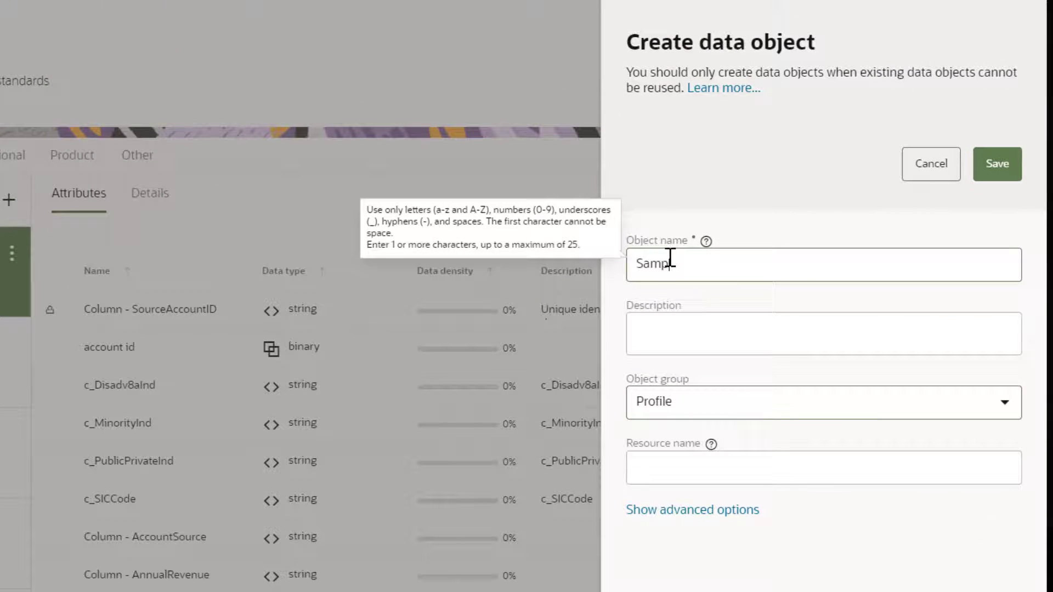
text(le)
key(Tab)
text(Sample)
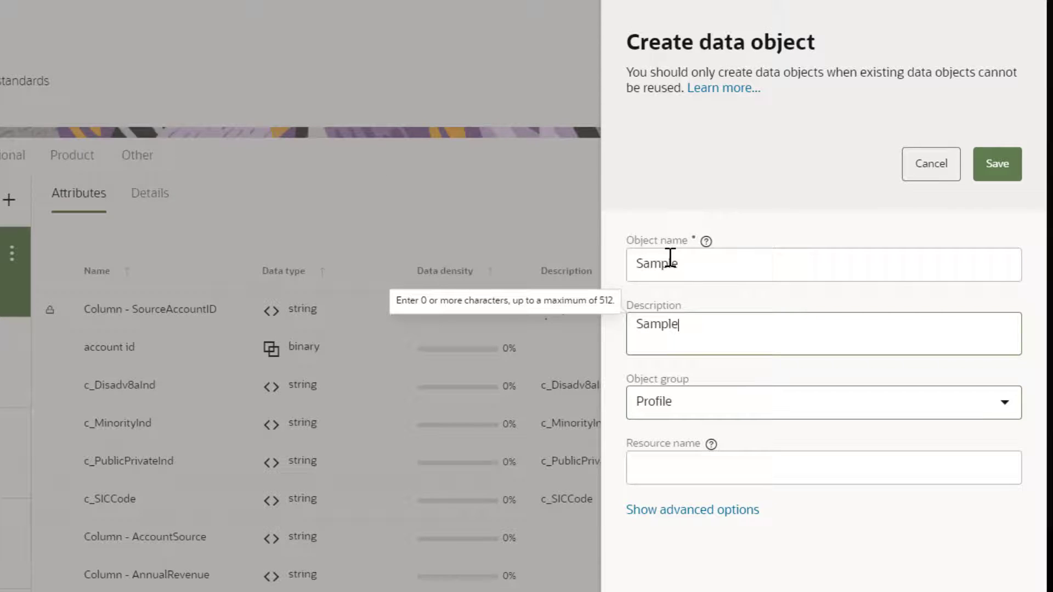
text( description)
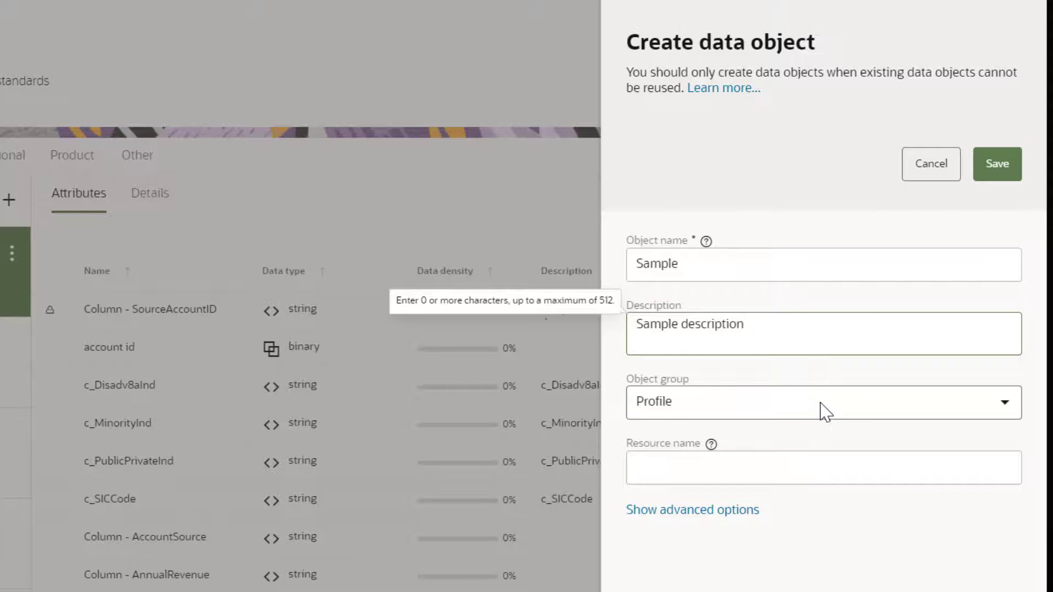
Keep the Profile group, set resource name 'Sample', and set the always-new-records advanced option
click(822, 407)
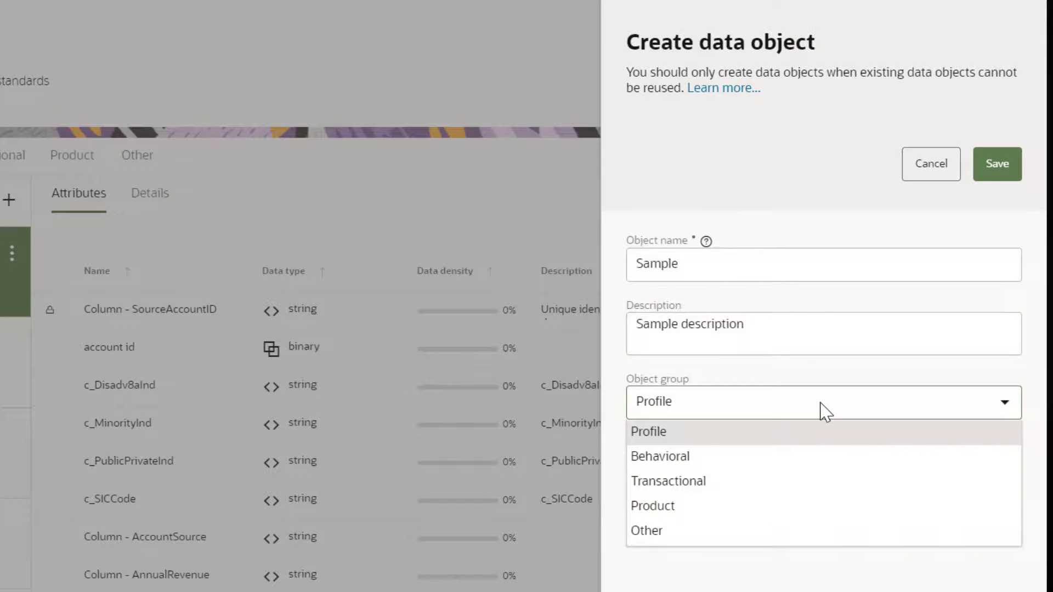
click(826, 411)
click(812, 468)
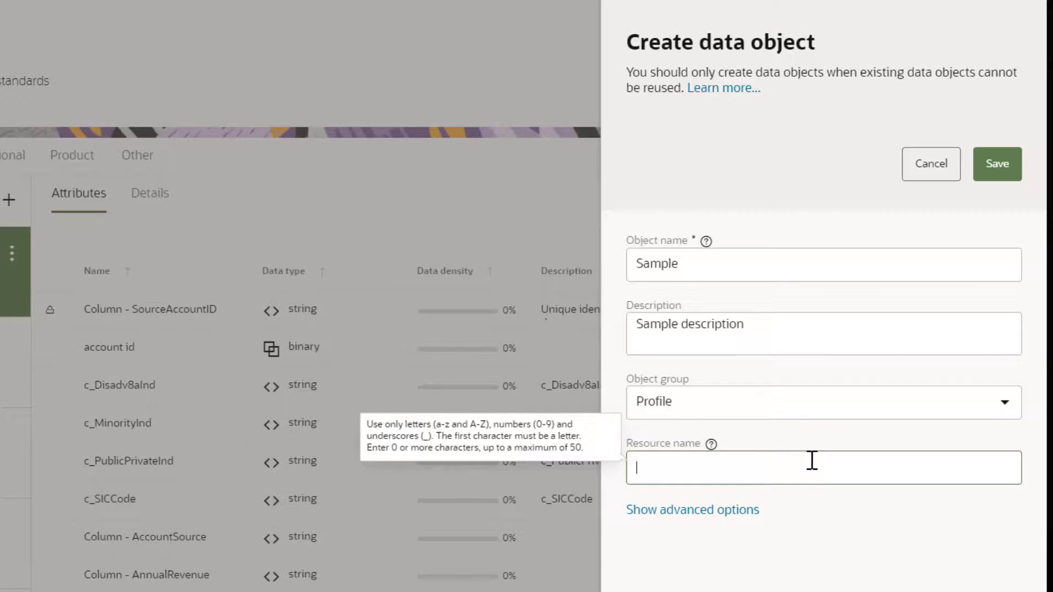
text(Sample)
click(749, 512)
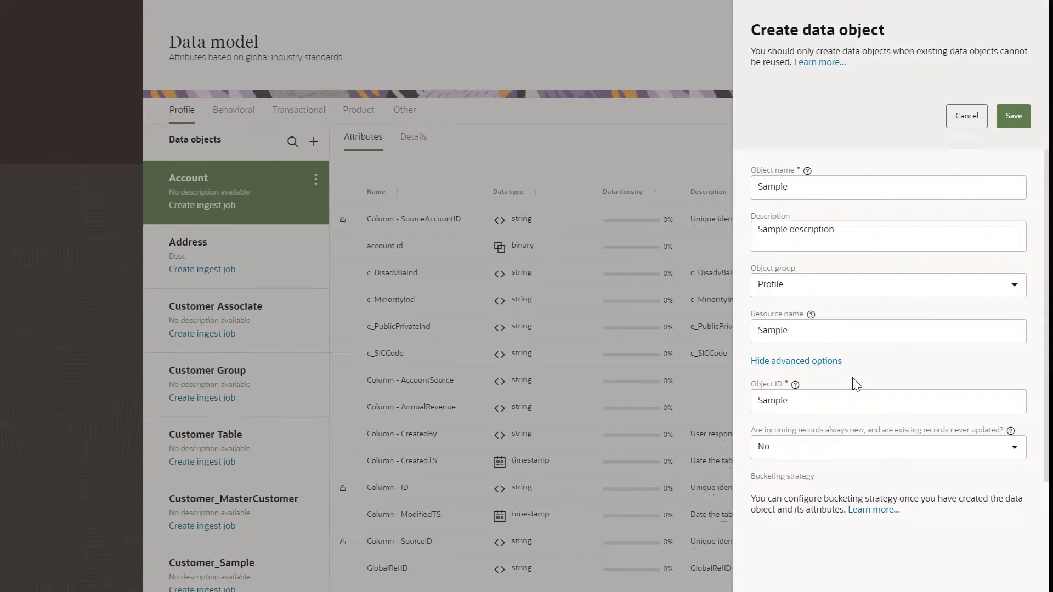
click(898, 450)
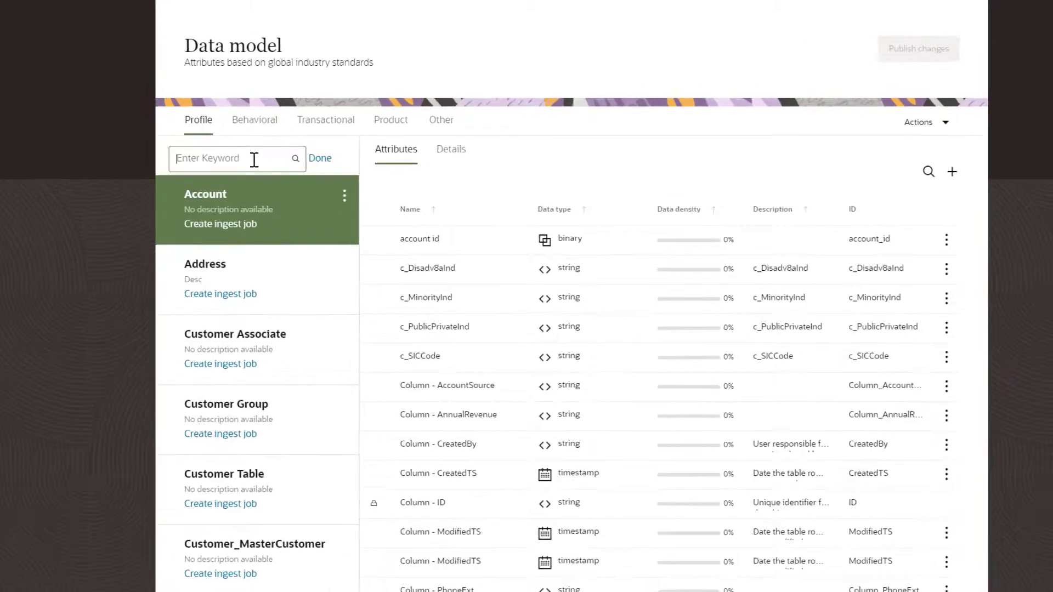
Search for 'sample' and edit Customer_Sample with its advanced options expanded
text(sample)
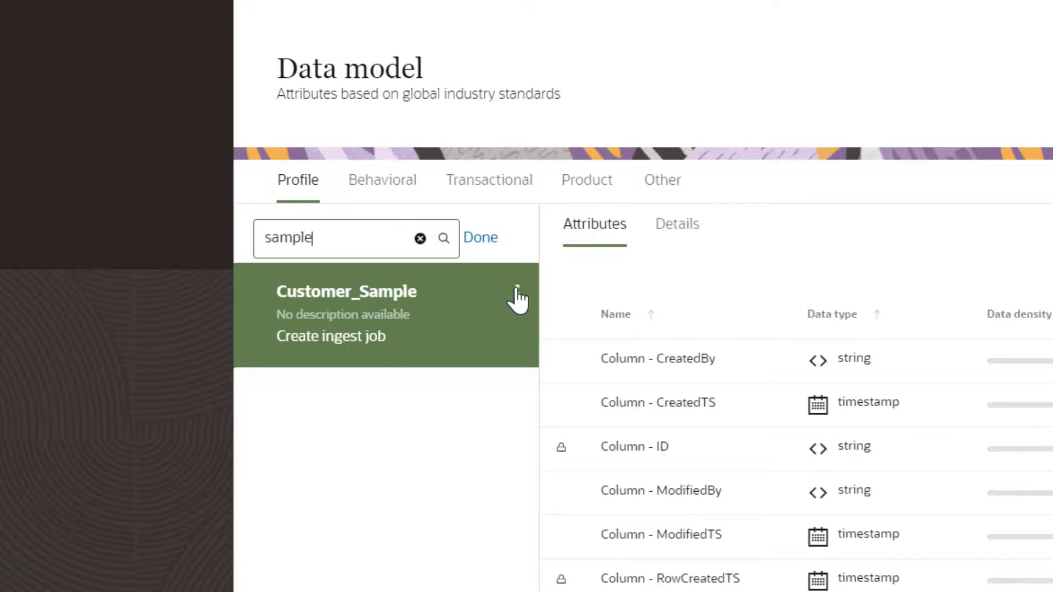
click(517, 294)
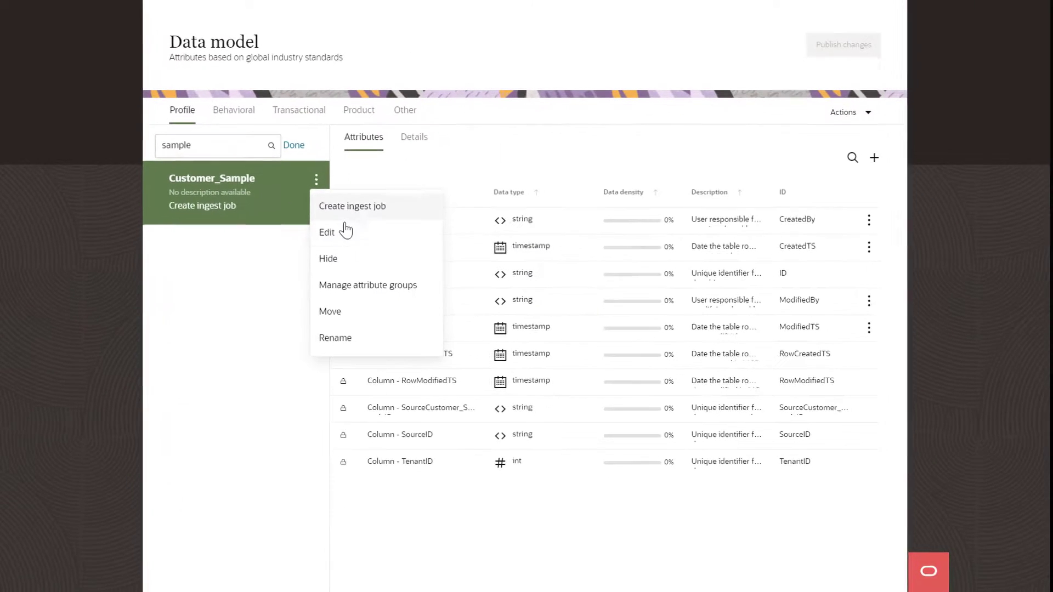
click(345, 231)
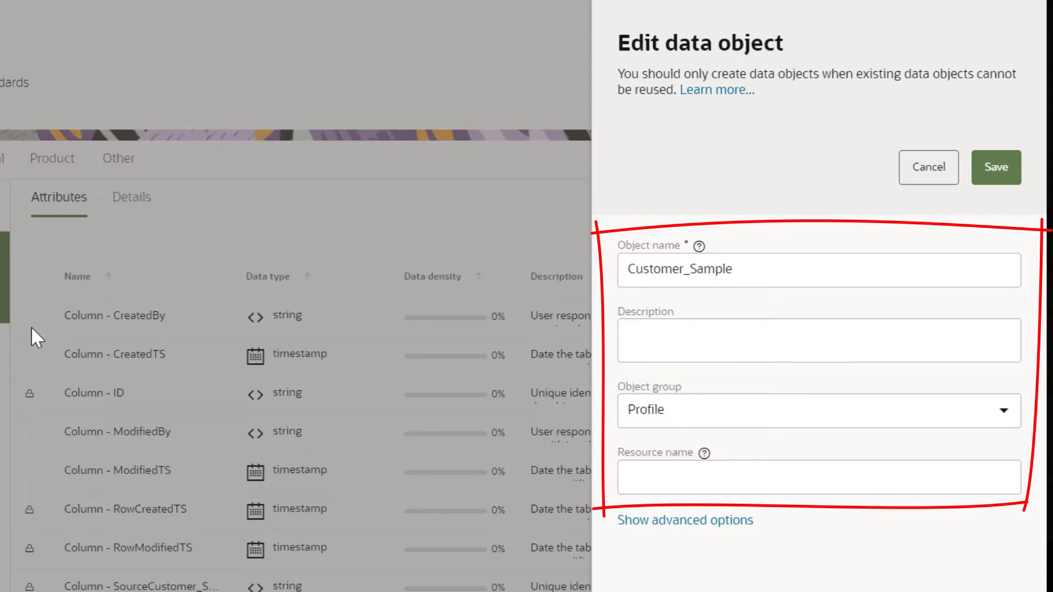
click(795, 362)
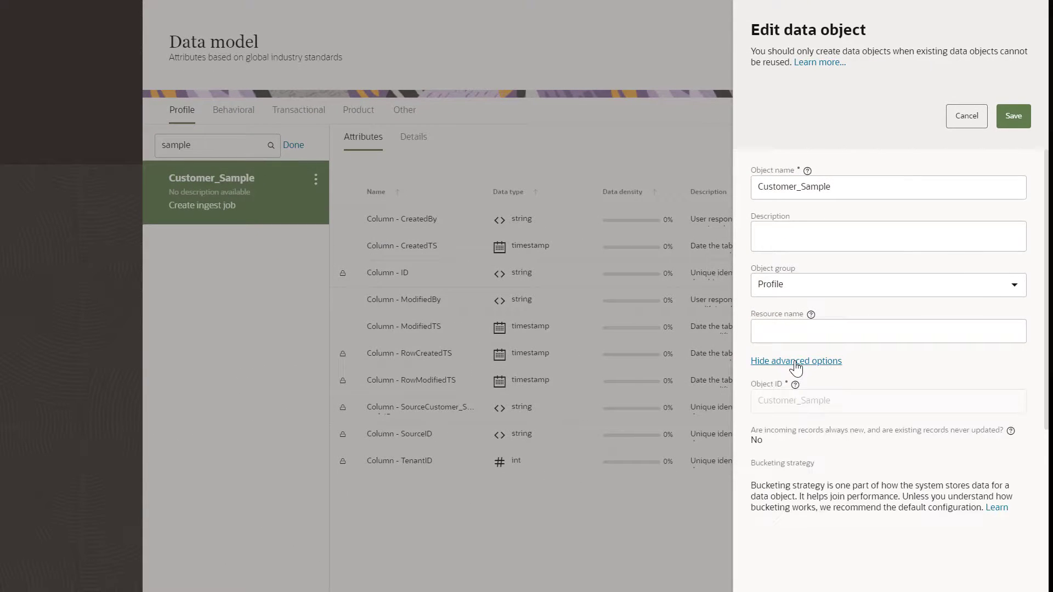